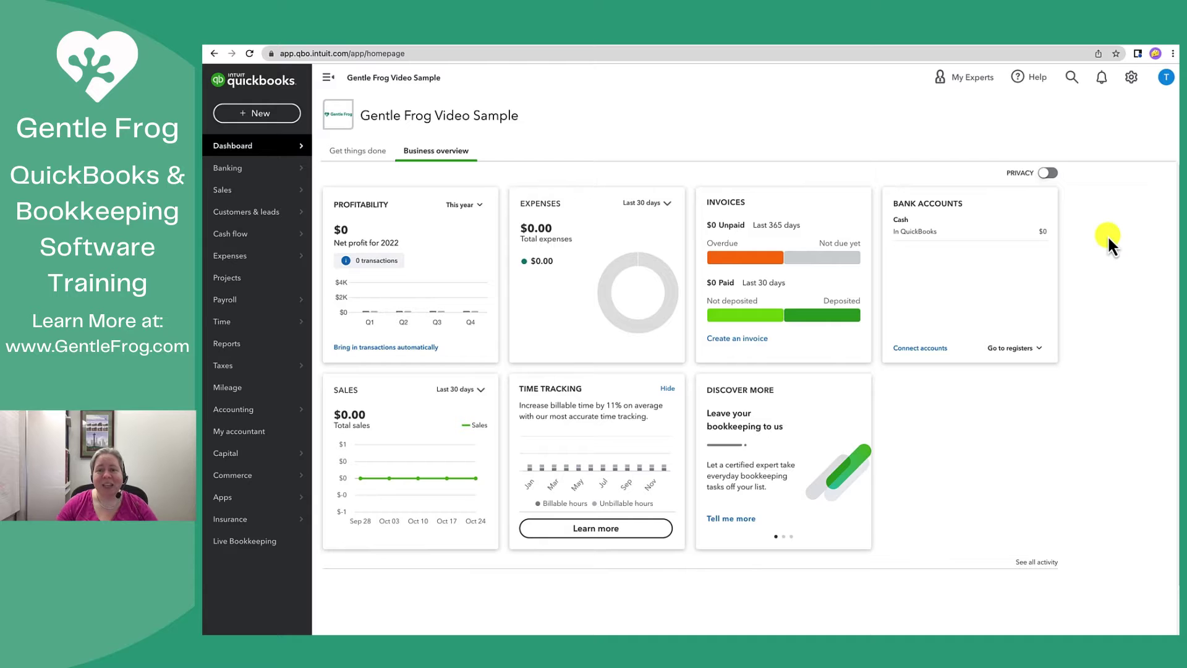
Open the Manage users page from the gear menu's Your Company section
left_click(1131, 77)
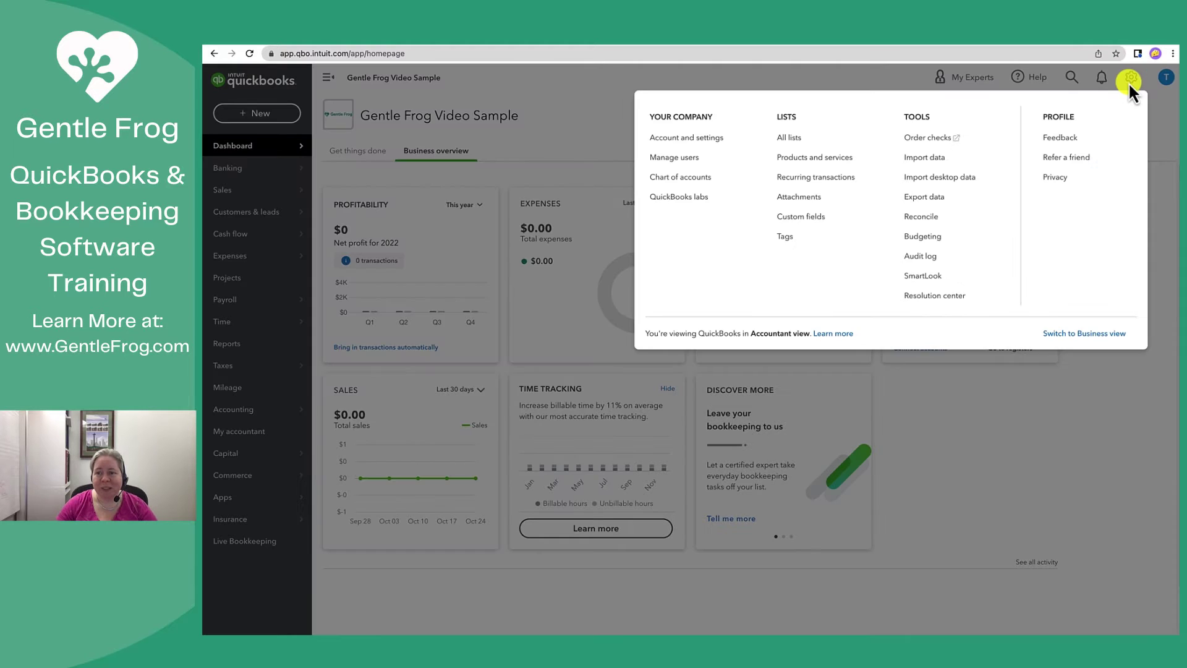
left_click(683, 165)
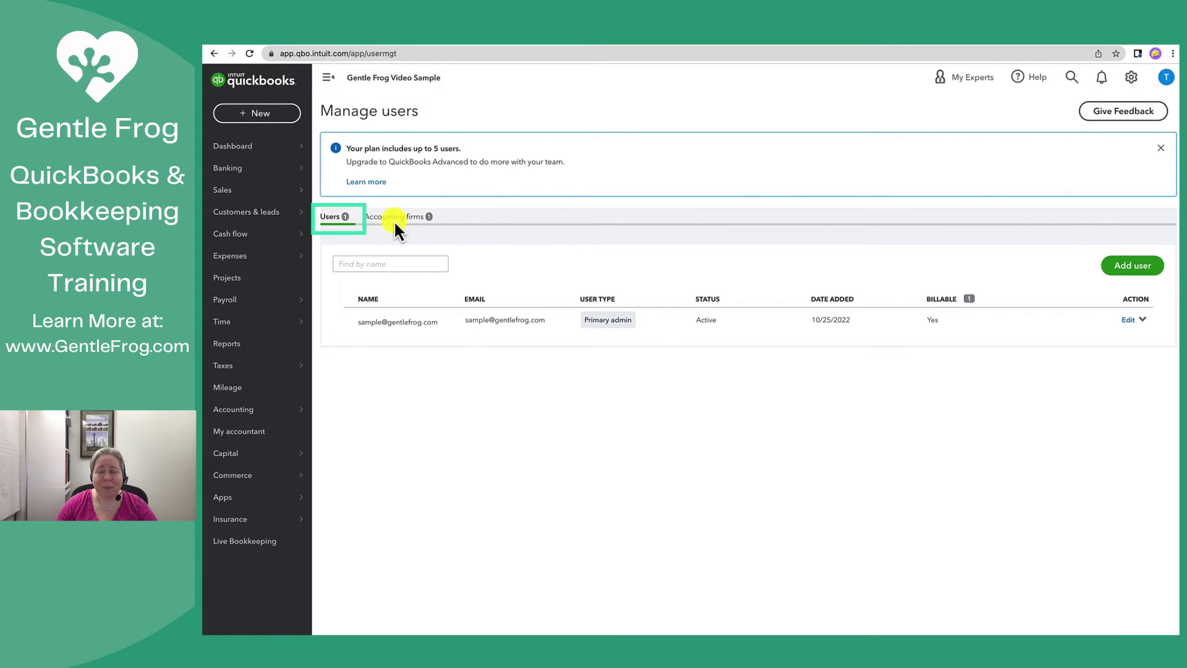
Start adding a user and, after previewing the other user types, select Standard user
left_click(1103, 271)
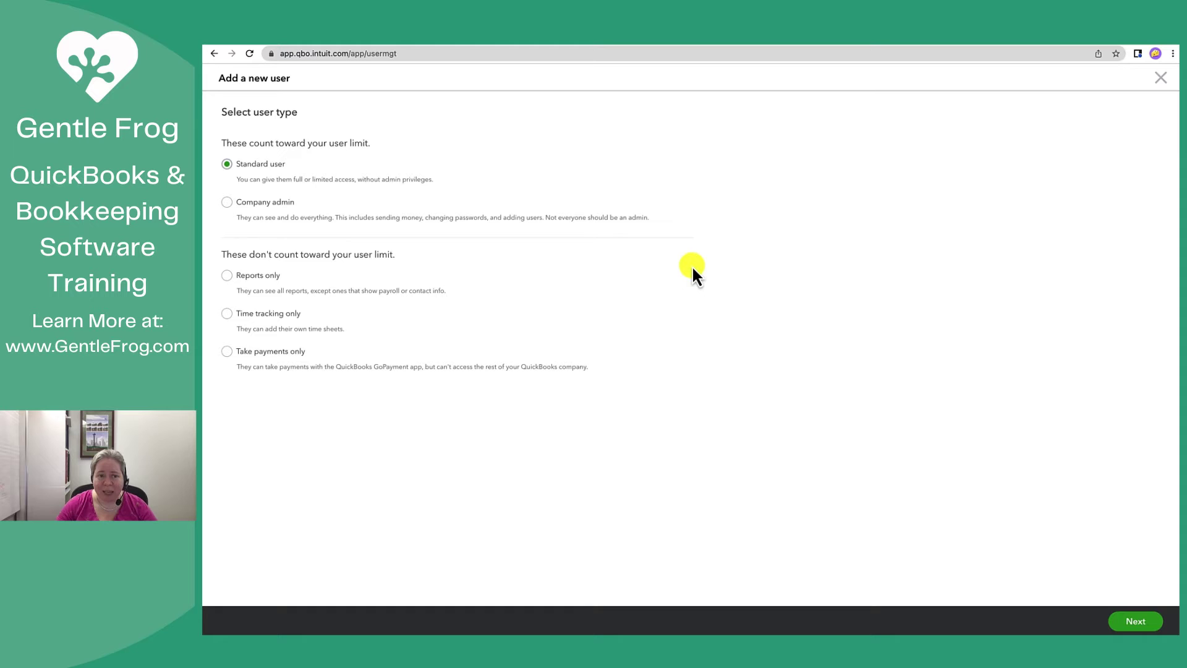
left_click(251, 204)
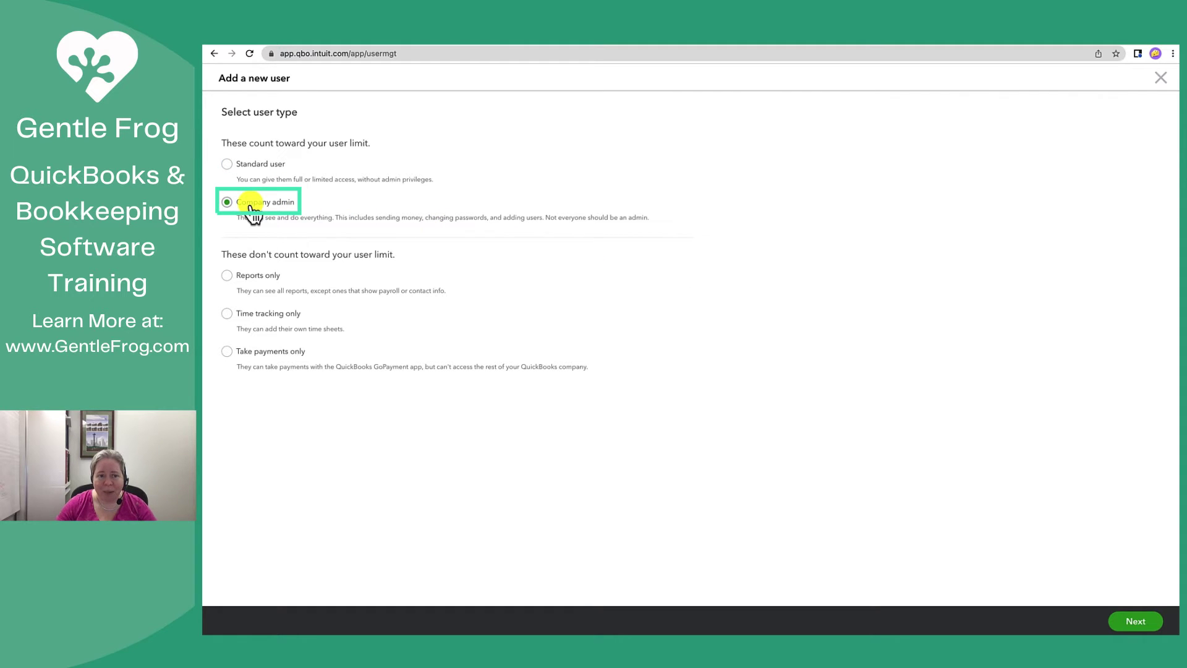
left_click(244, 279)
left_click(270, 316)
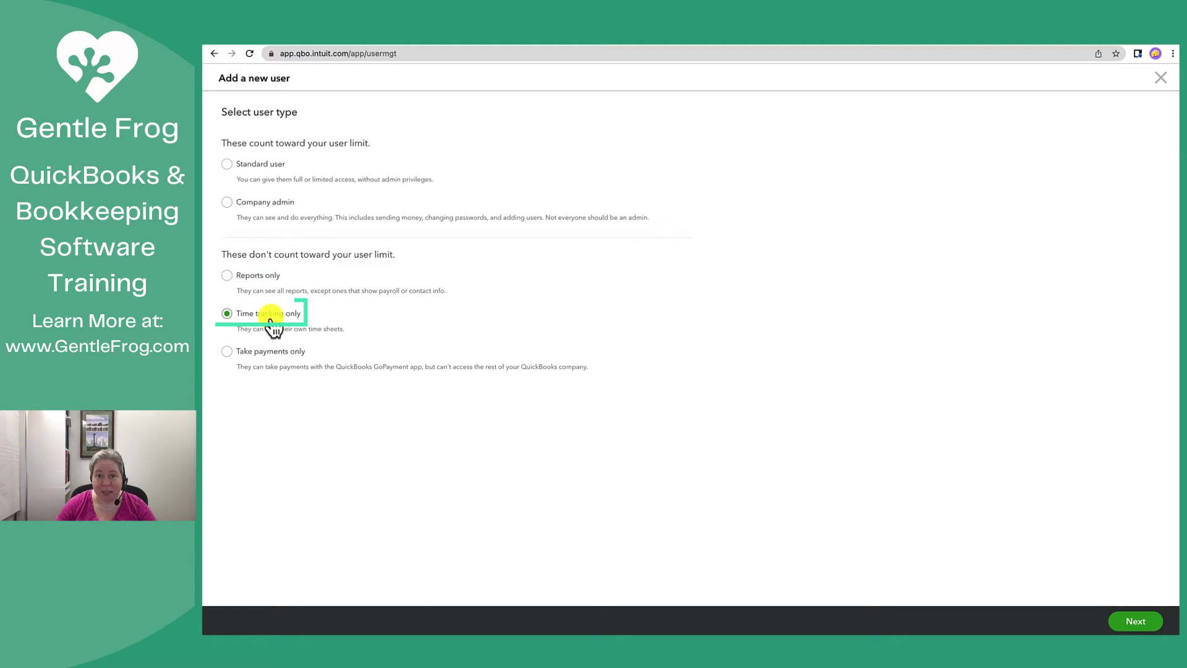
left_click(276, 351)
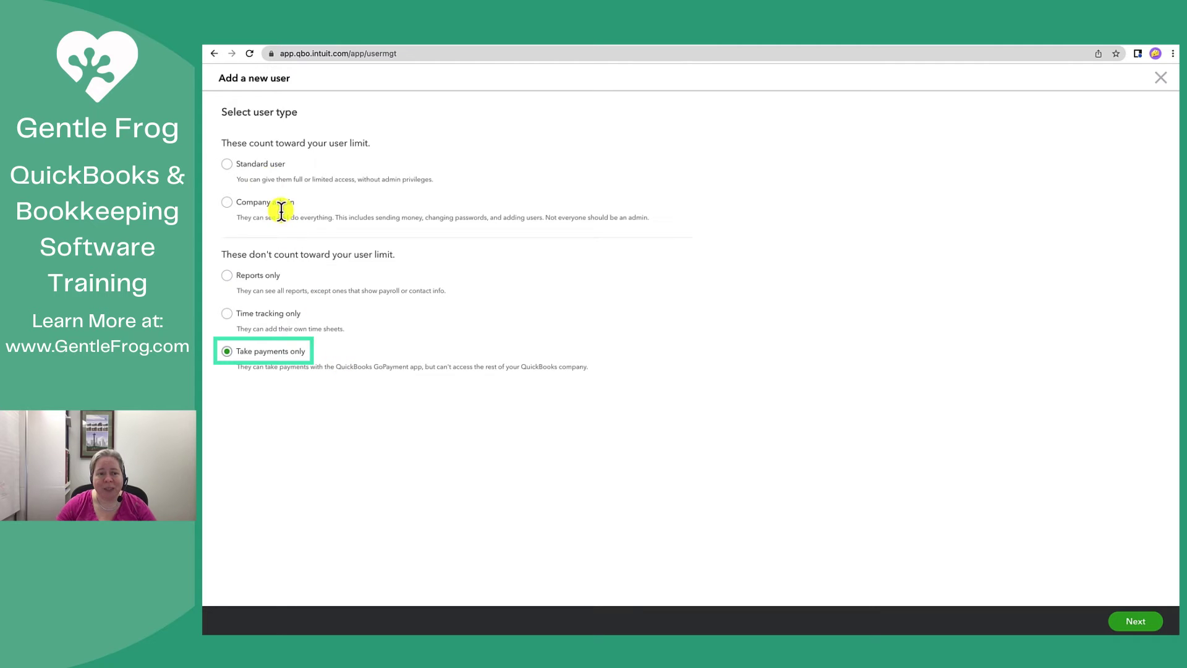
left_click(263, 166)
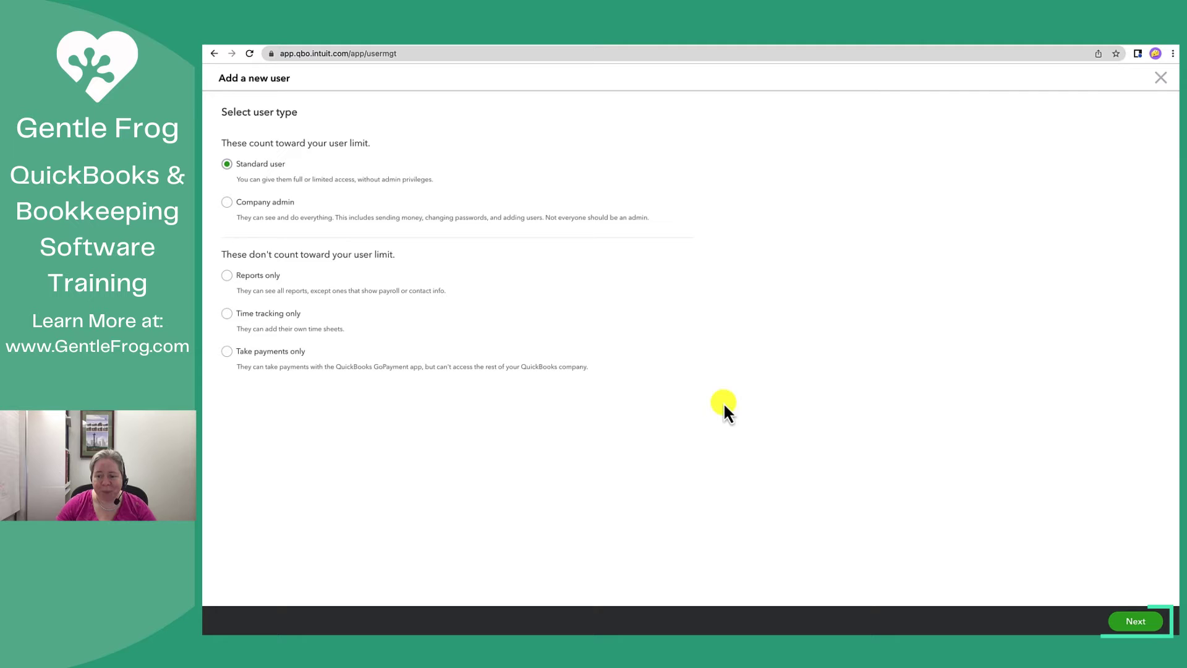
Give the user Limited access rights with Vendors checked and Customers unchecked
left_click(1136, 621)
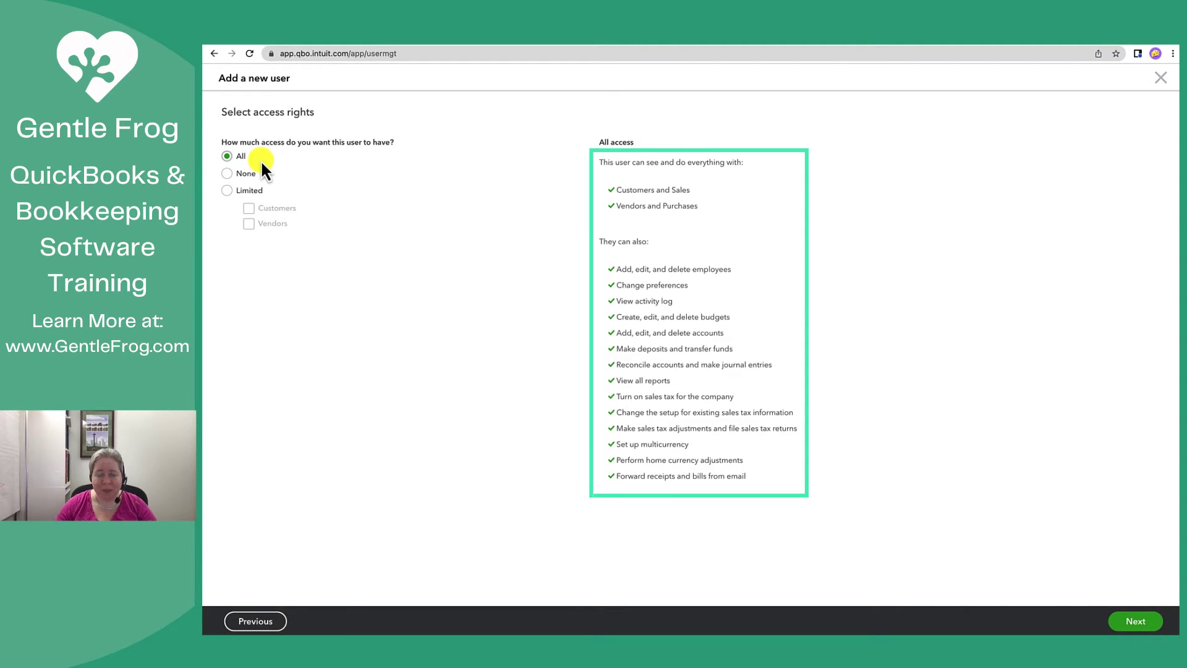
left_click(229, 174)
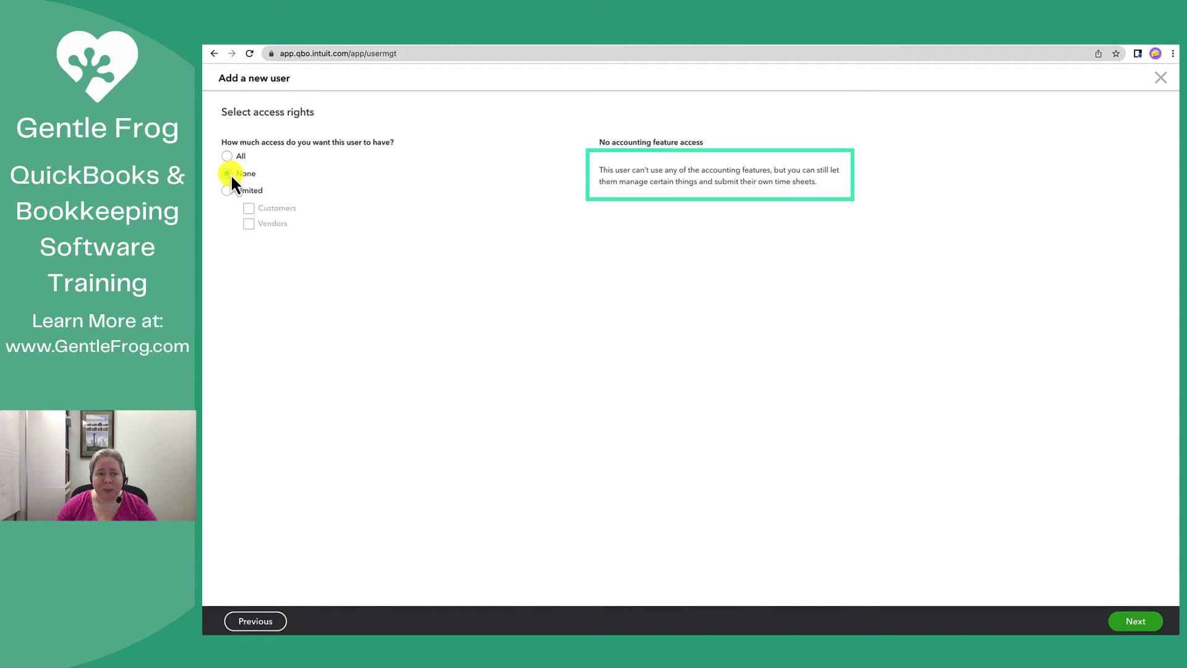
left_click(228, 191)
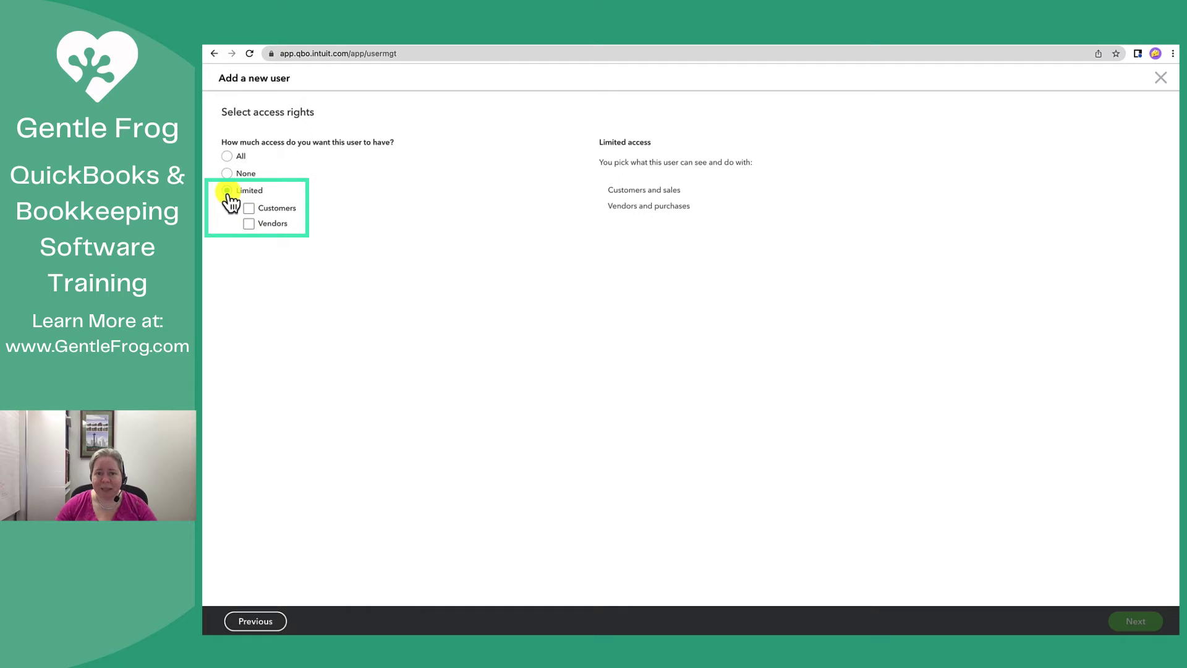
left_click(247, 209)
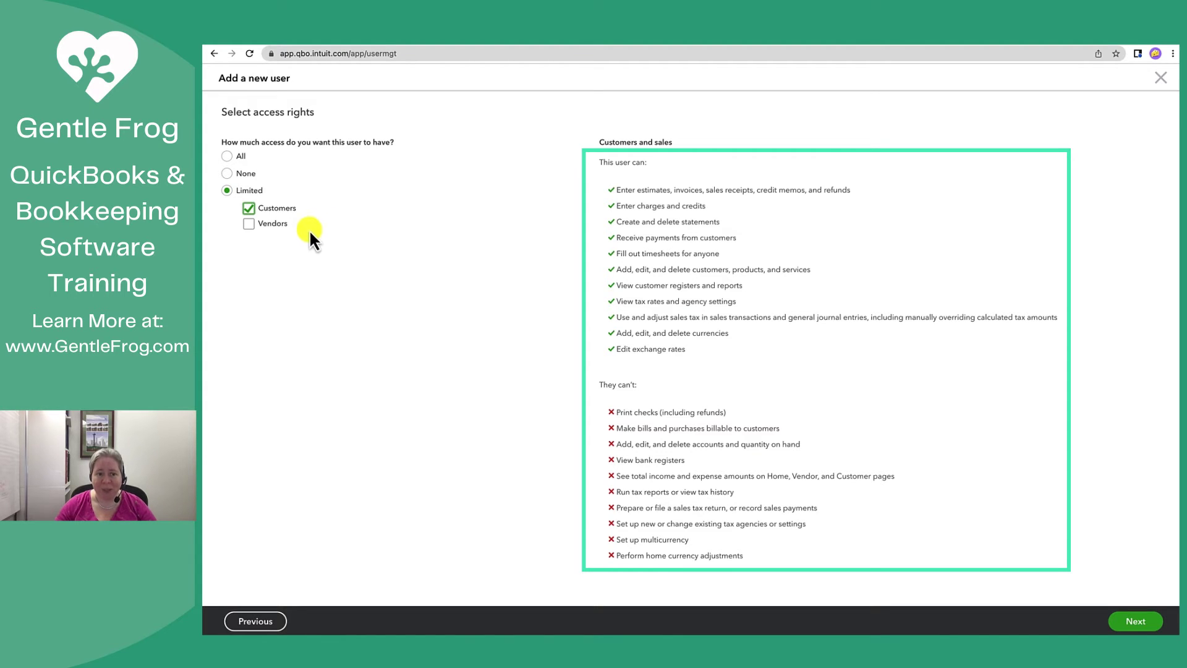
left_click(249, 224)
left_click(287, 209)
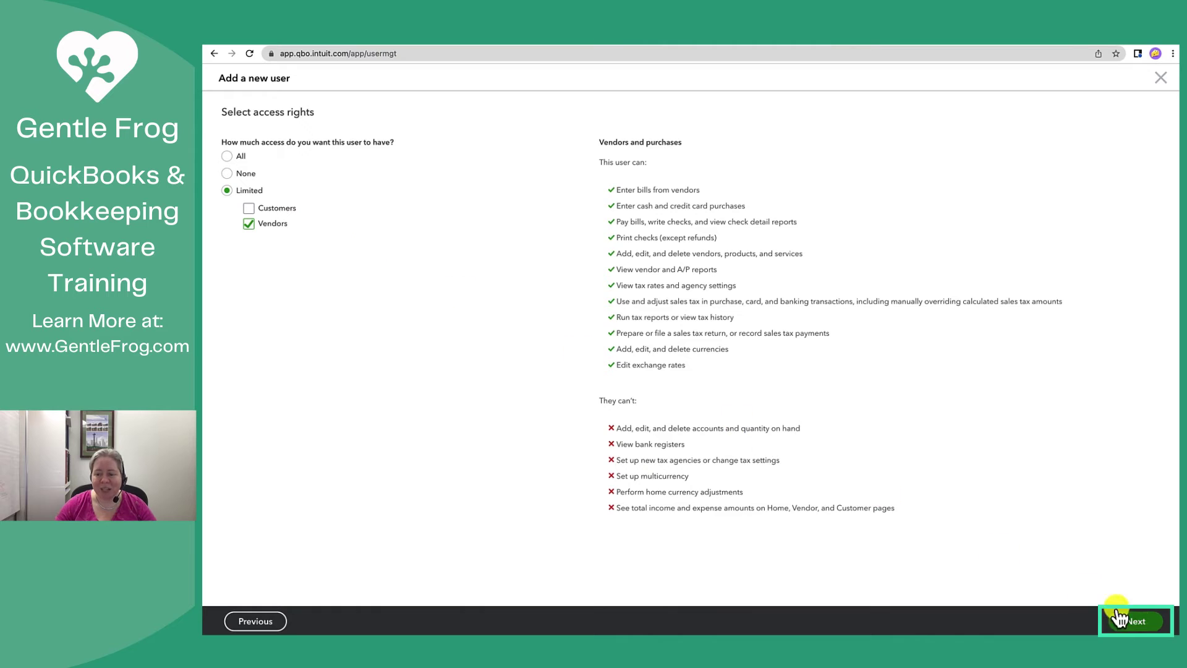
Answer No to the user submitting their own time sheets and continue to user settings
left_click(1141, 621)
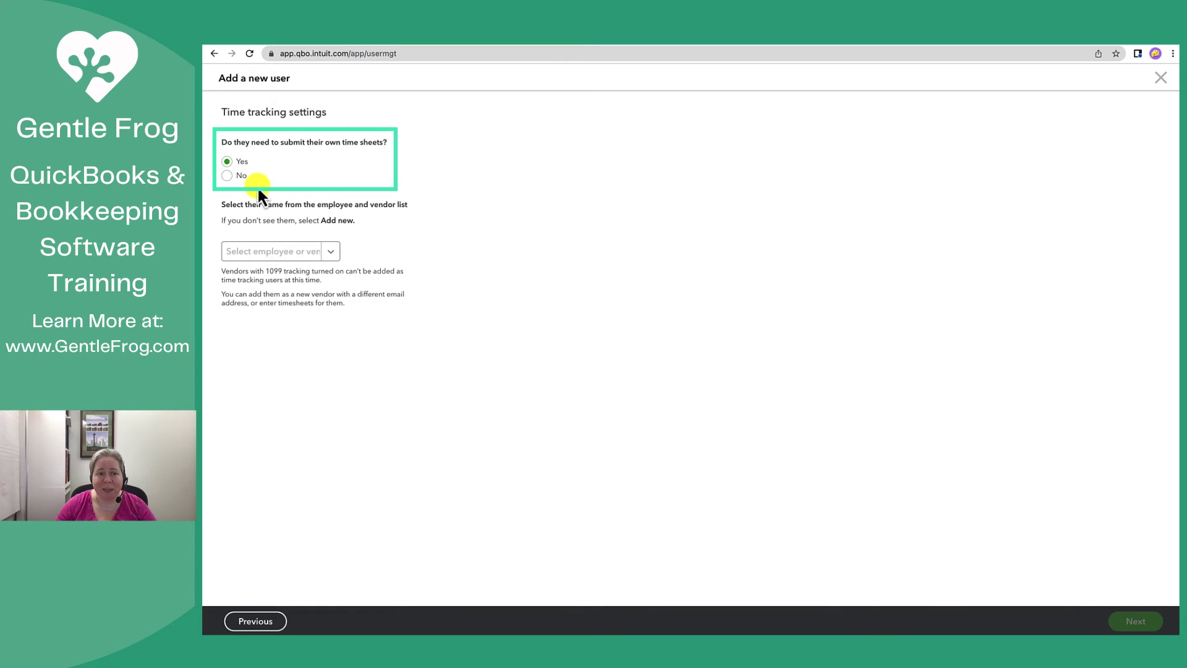
left_click(227, 176)
left_click(1135, 621)
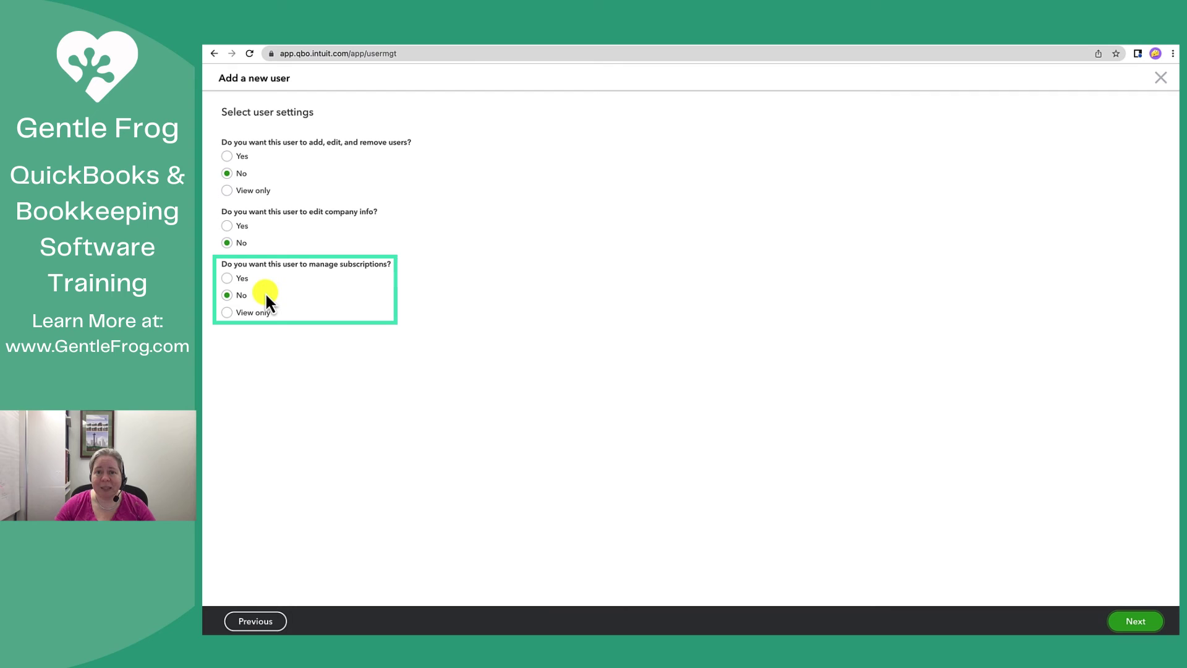
Enter the user's first name, last name and e-mail address, correcting a mistyped domain
left_click(1137, 622)
left_click(295, 168)
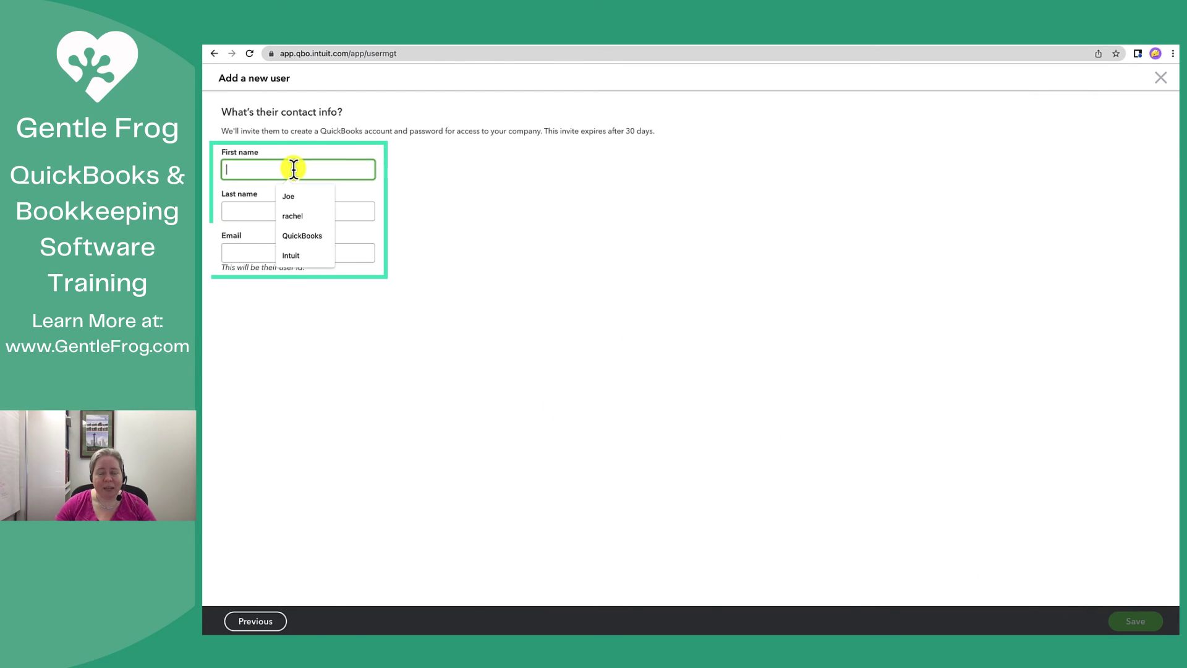
key("Tab")
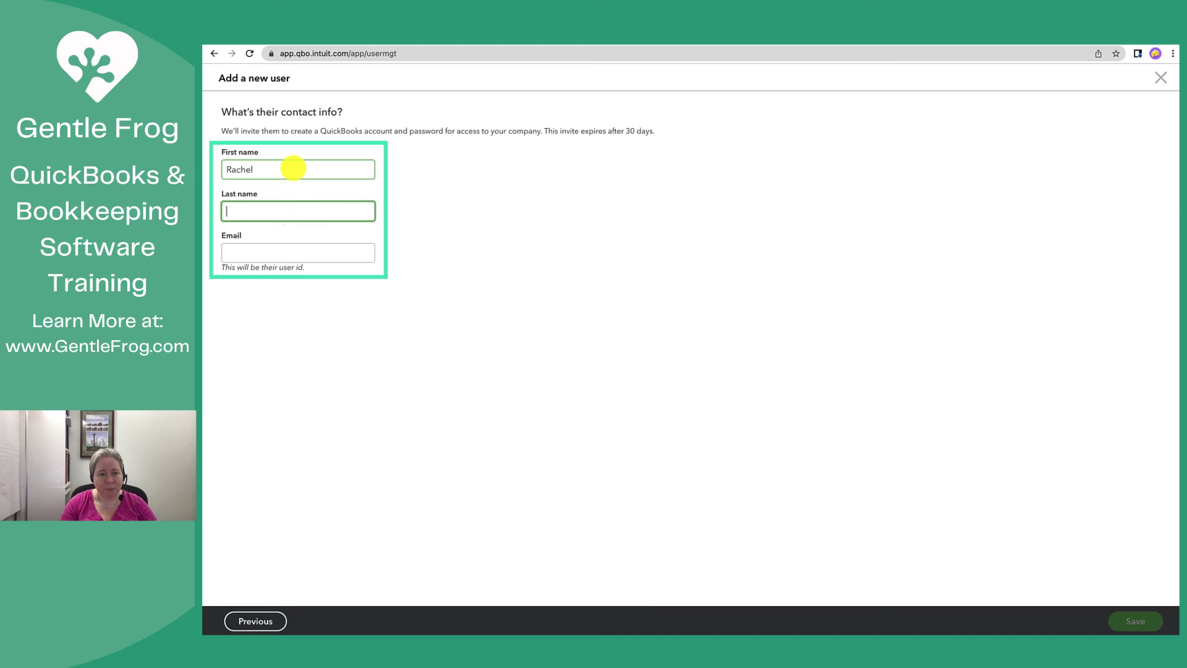
key("Tab")
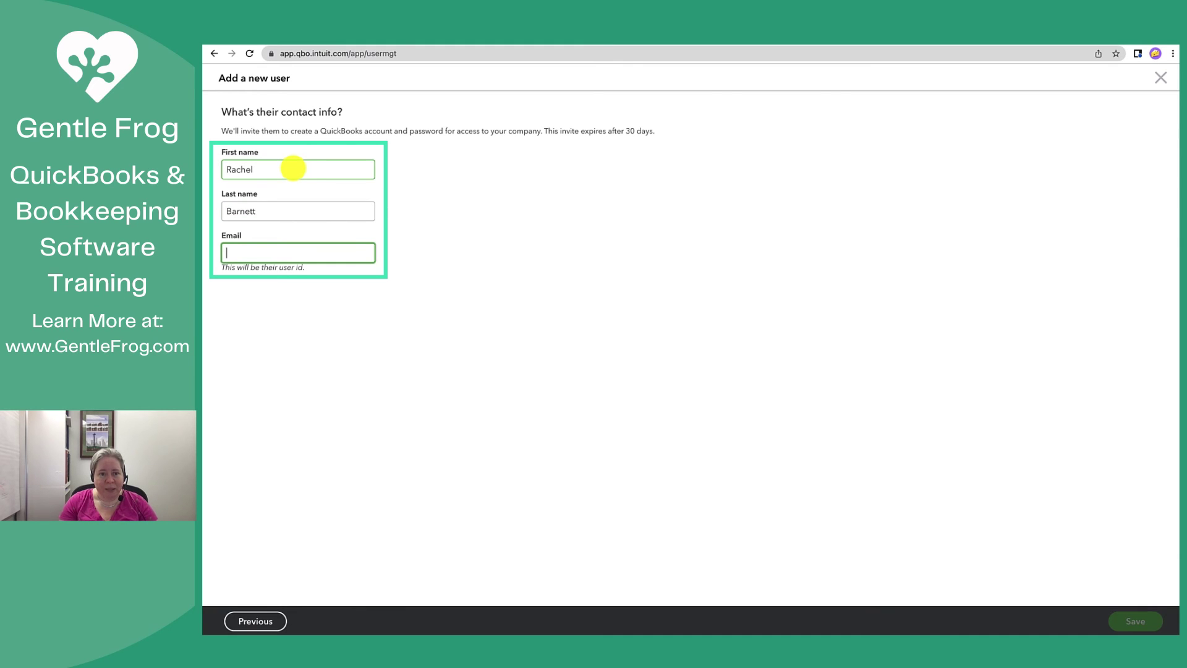
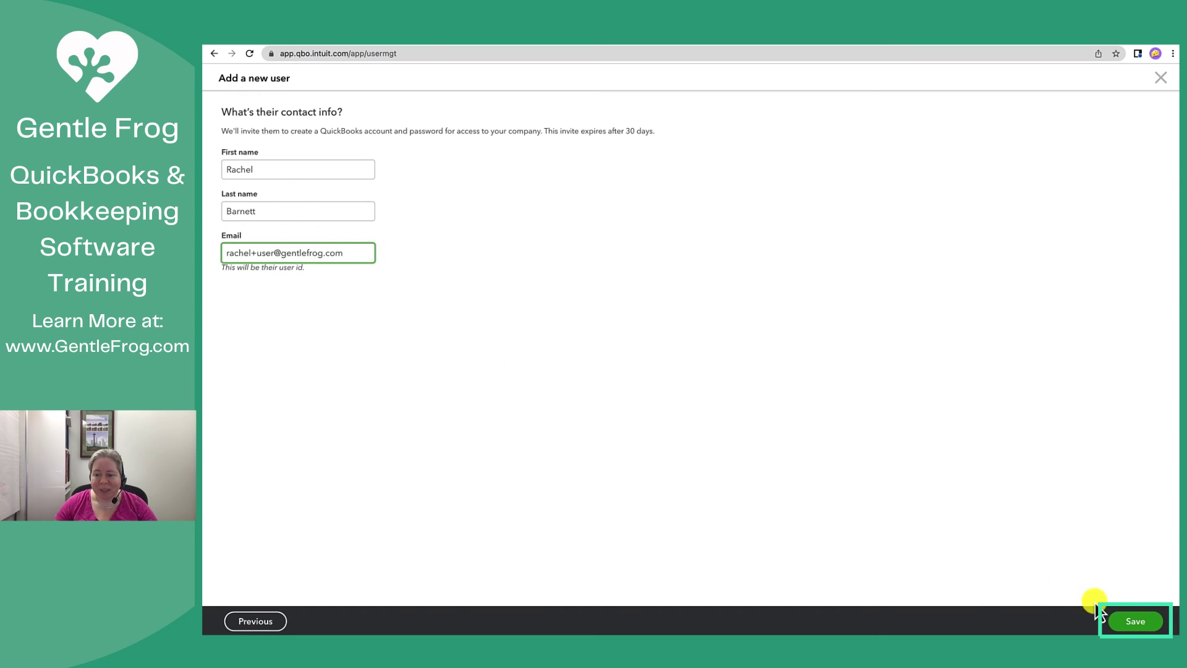
Save the new Standard user and send the invitation
left_click(1136, 621)
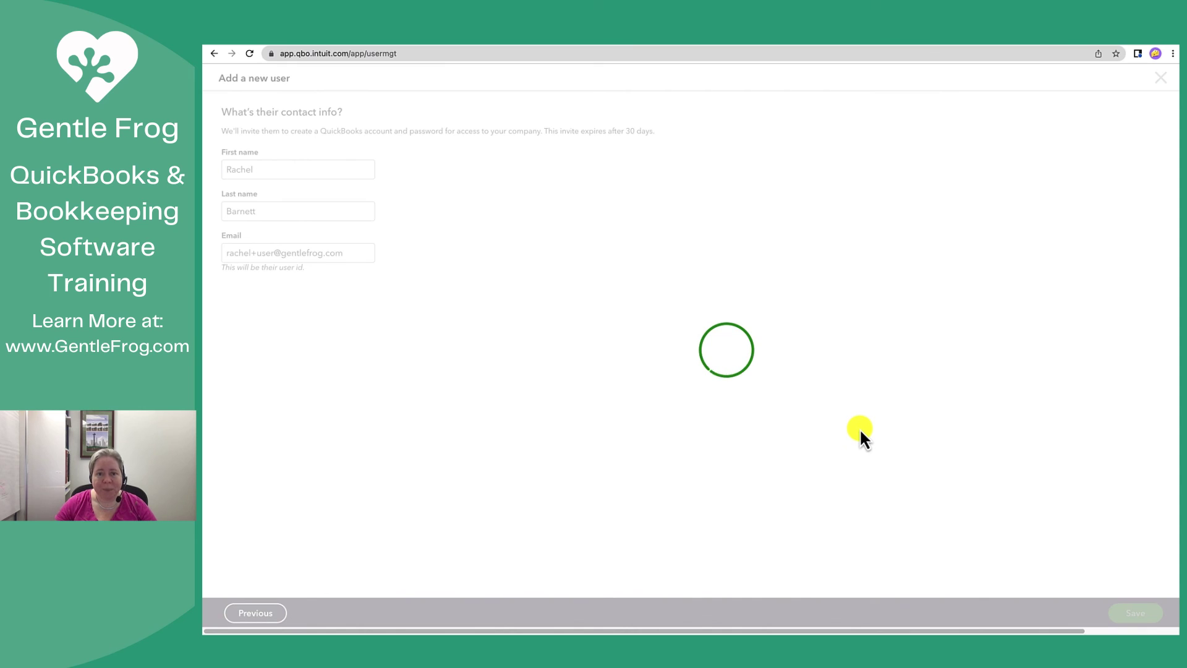